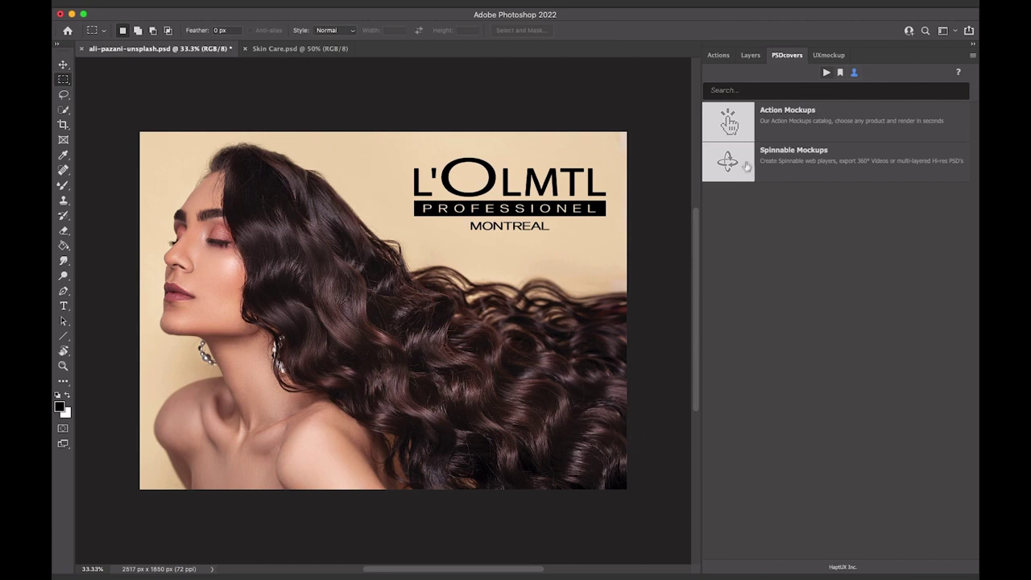
Search the PSDcovers Spinnable Mockups for 'tin'.
click(765, 92)
text(tin)
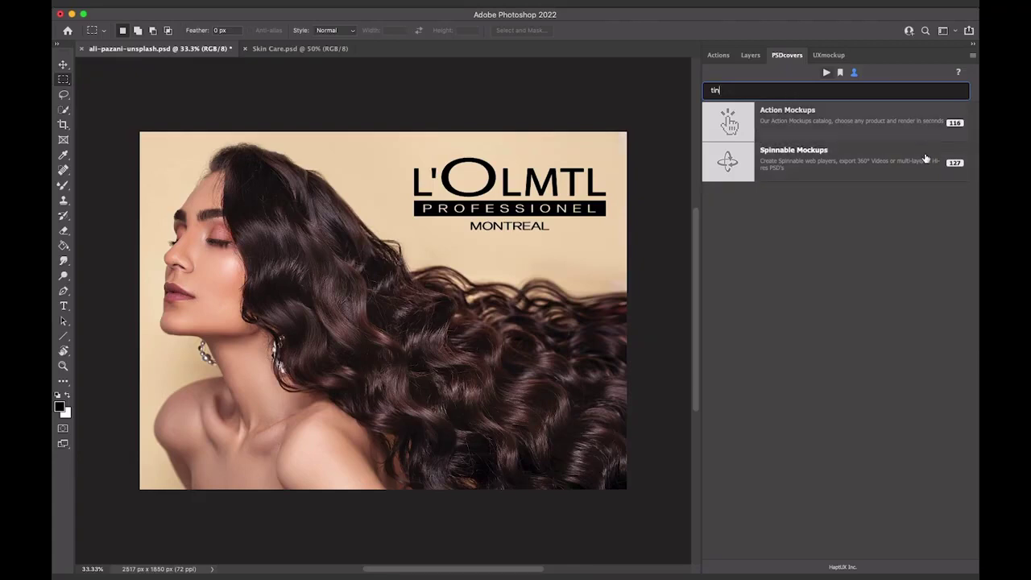
click(834, 162)
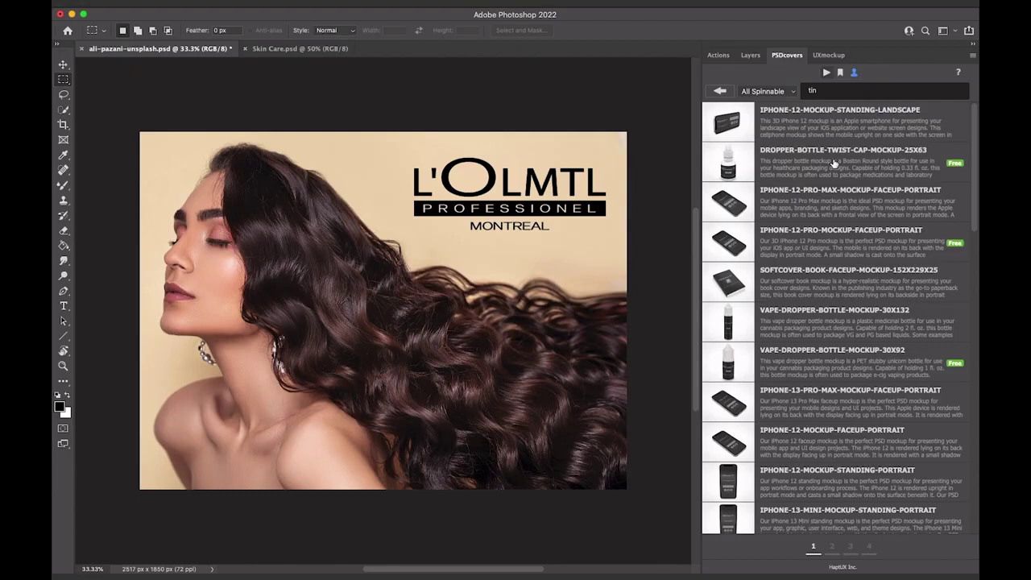
Browse the tin results to page 3 and show the mockup category list.
drag(973, 171, 976, 489)
click(832, 546)
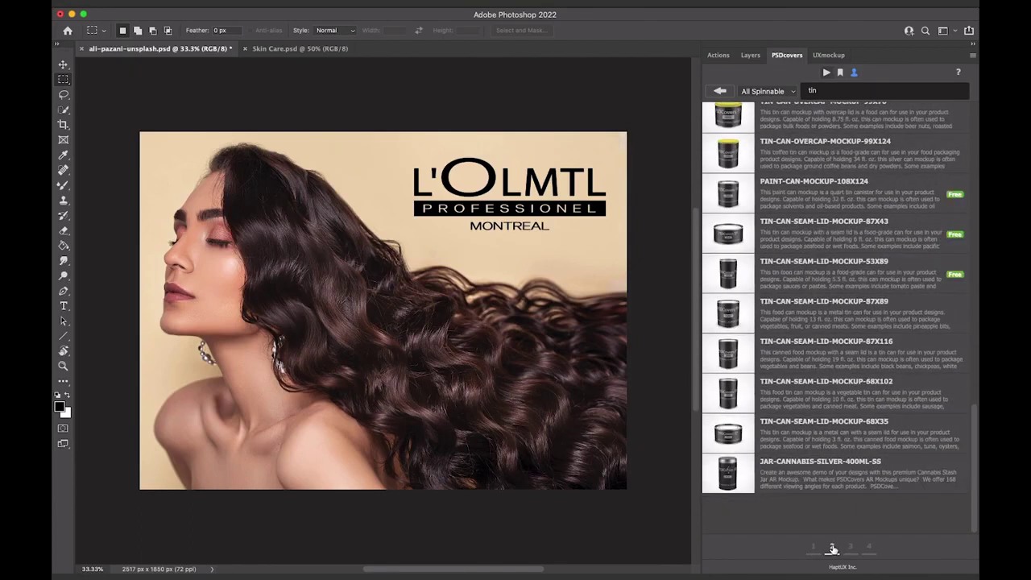
click(851, 548)
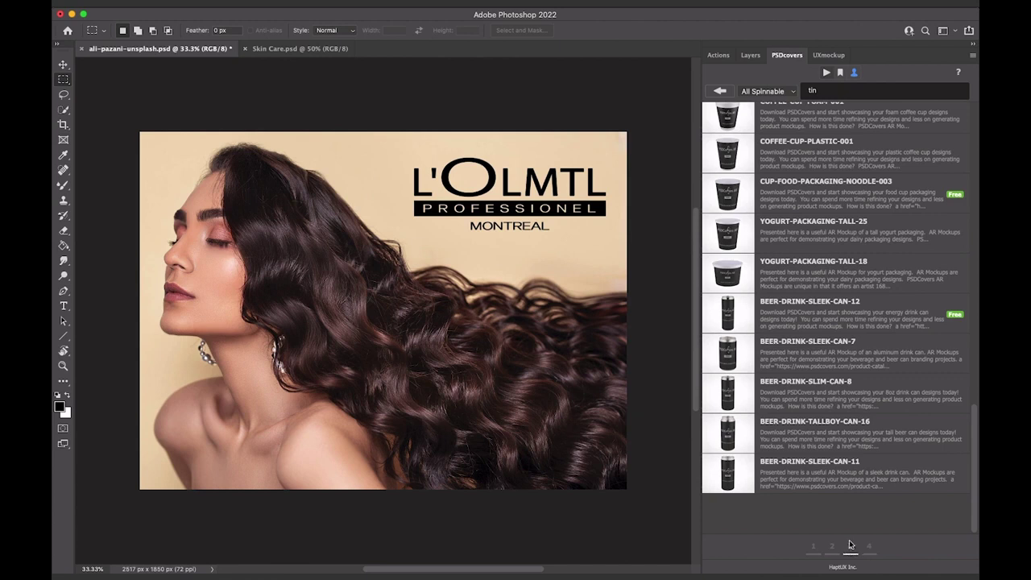
click(792, 95)
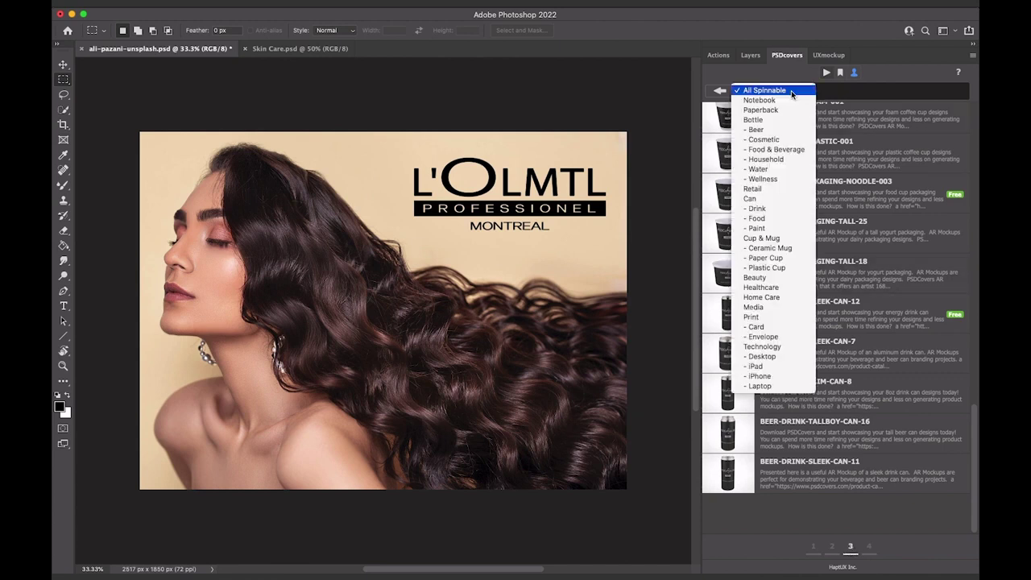
Filter to free Beauty mockups and open COSMETIC-TIN-JAR-SCREW-TOP-MOCKUP-61X43.
click(795, 279)
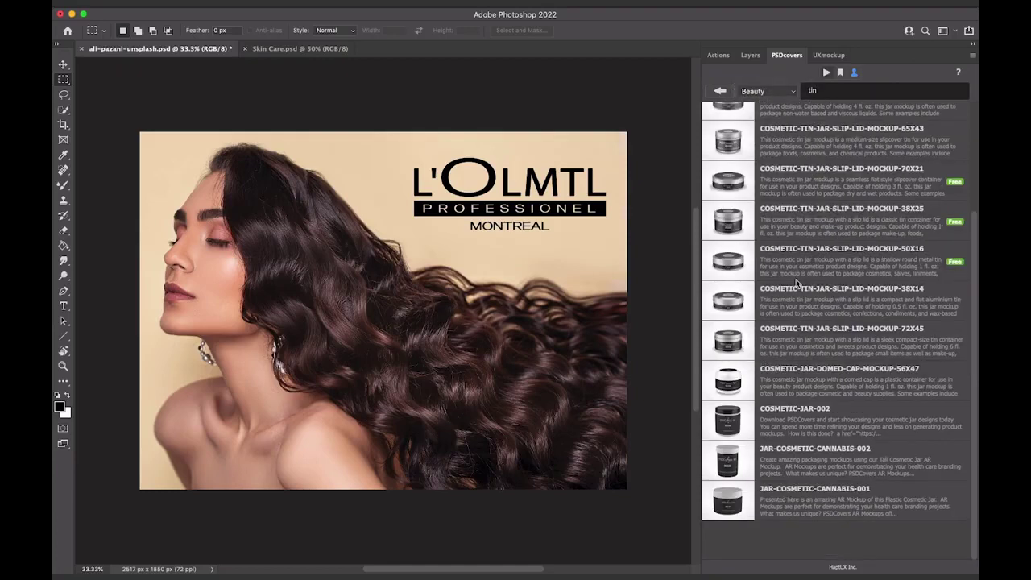
drag(975, 243, 968, 109)
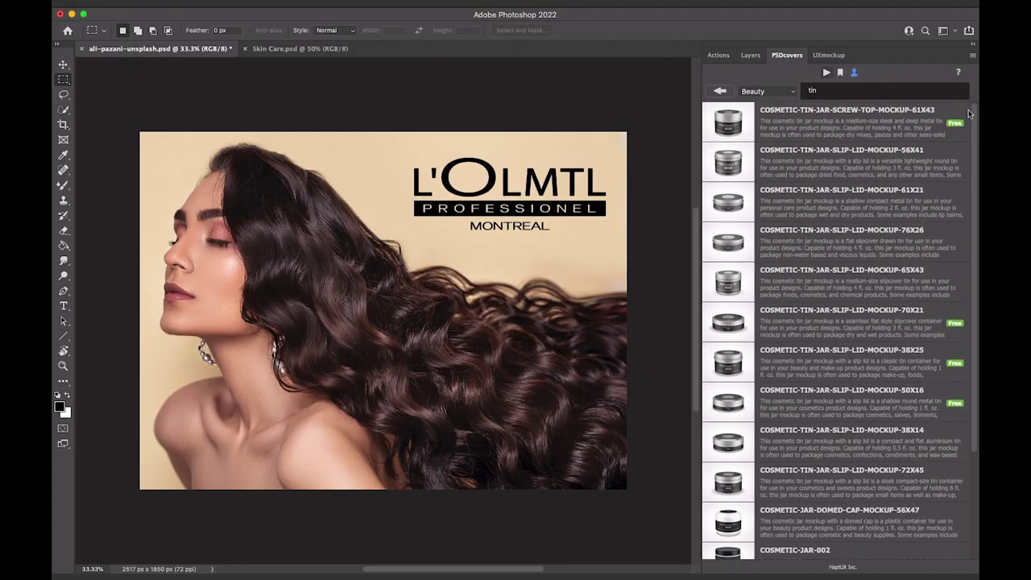
double_click(825, 94)
text(free)
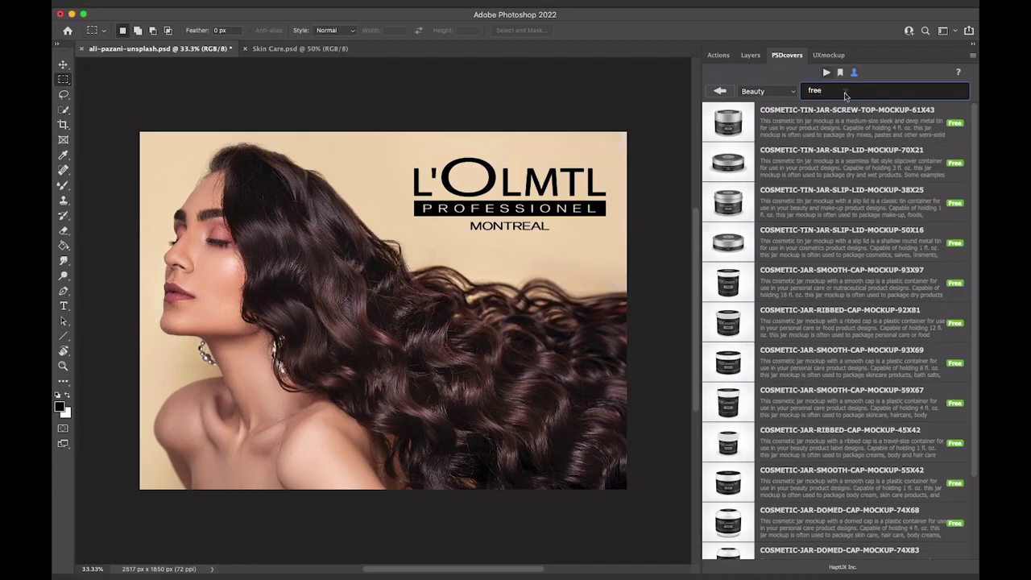
click(828, 128)
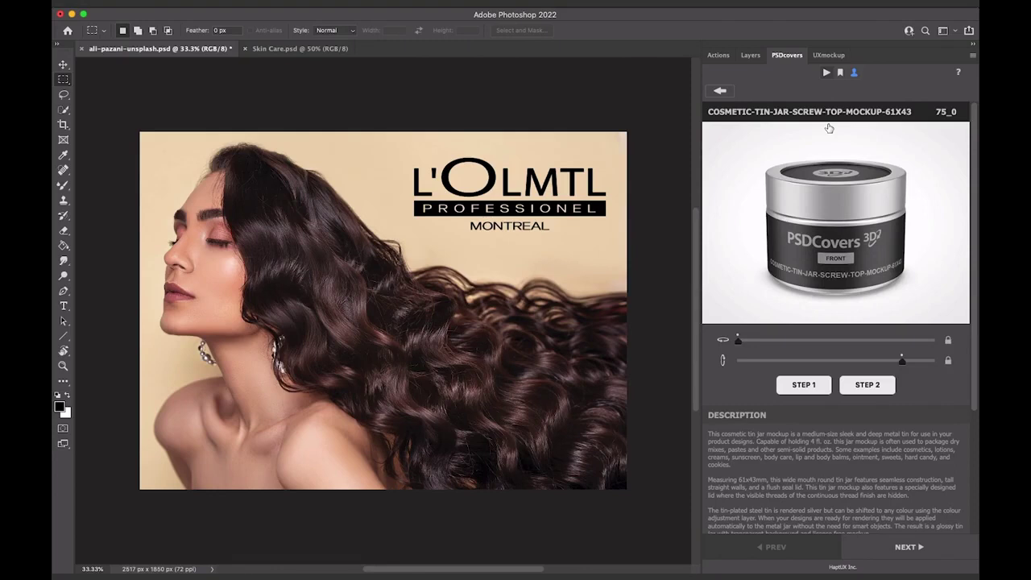
Tilt the jar preview to reveal the lid, then run STEP 1 to build the label template.
mouse_move(829, 129)
mouse_move(835, 197)
mouse_down()
mouse_move(833, 253)
mouse_move(837, 207)
mouse_move(900, 204)
mouse_move(854, 200)
mouse_up()
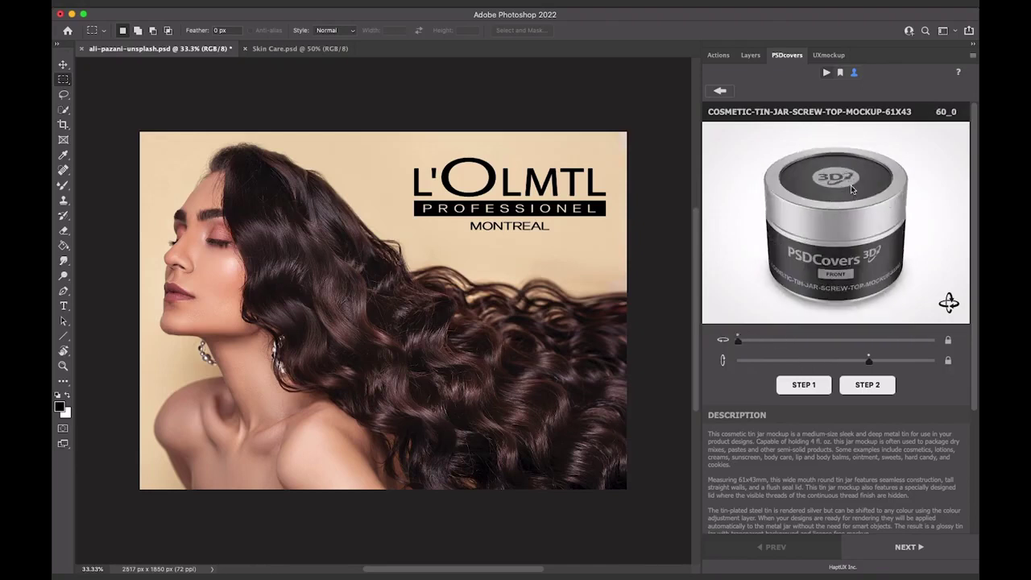
click(781, 387)
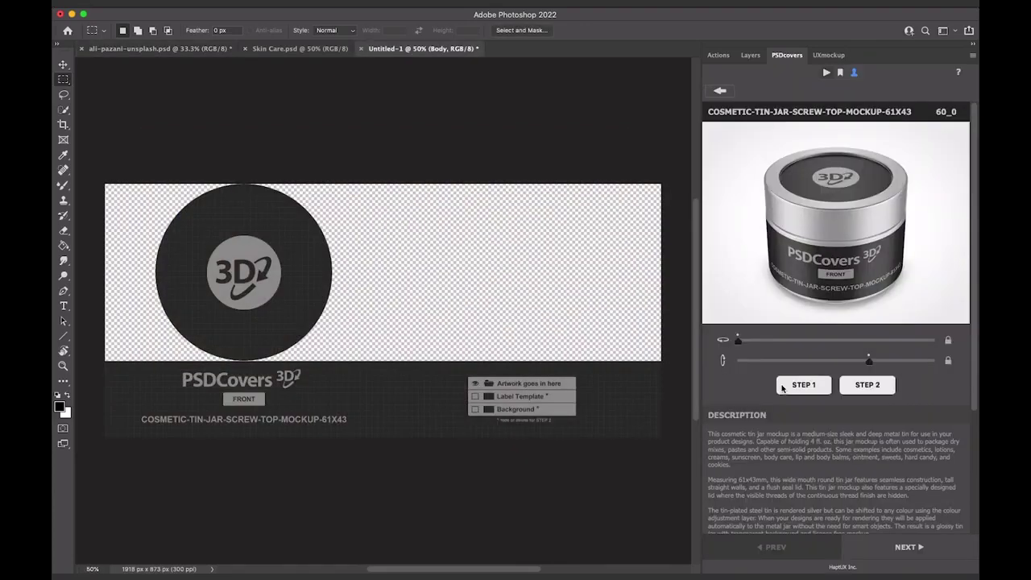
Select the Label Template layer in Untitled-1, then switch to Skin Care.psd.
click(749, 56)
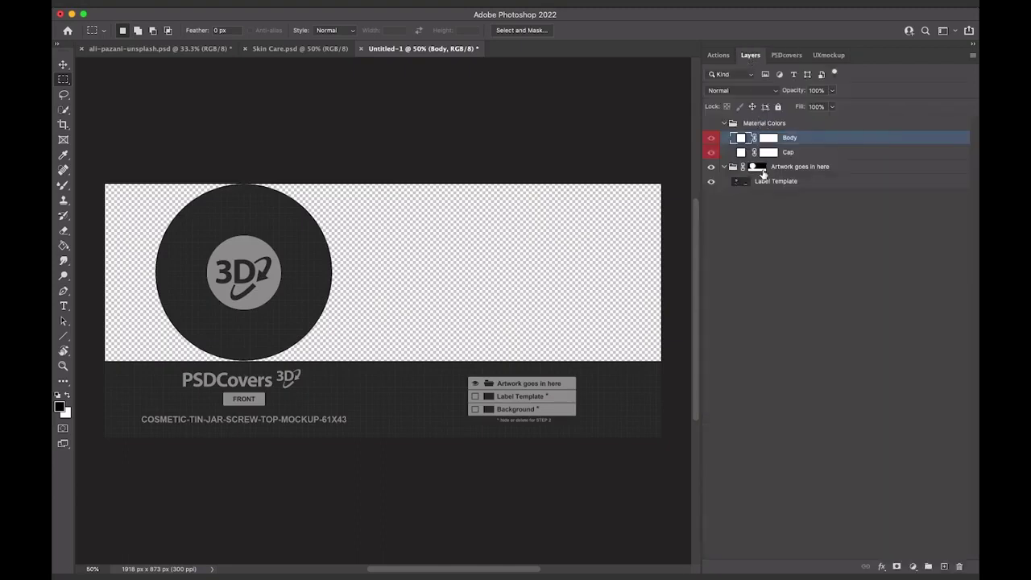
click(762, 182)
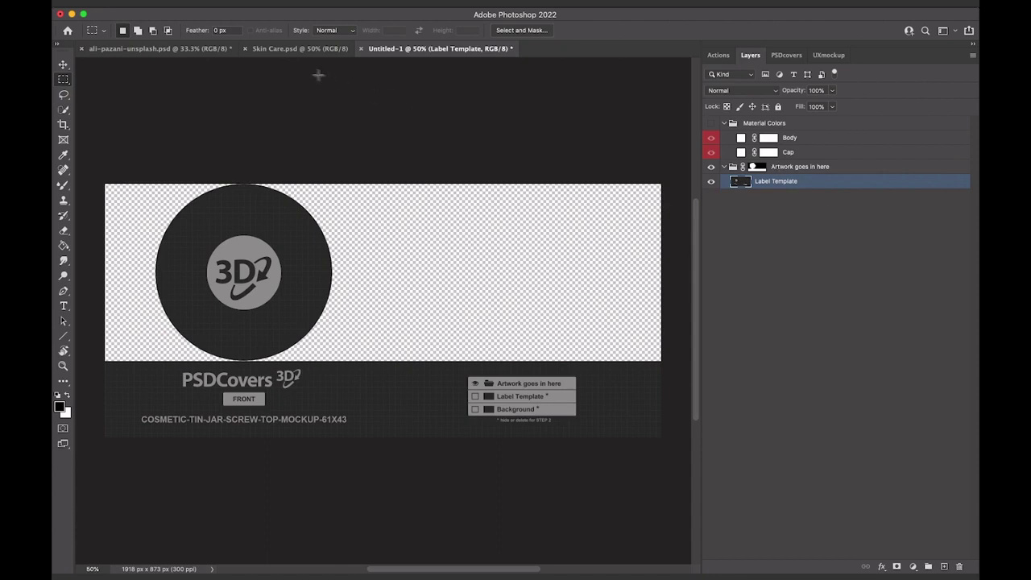
click(290, 49)
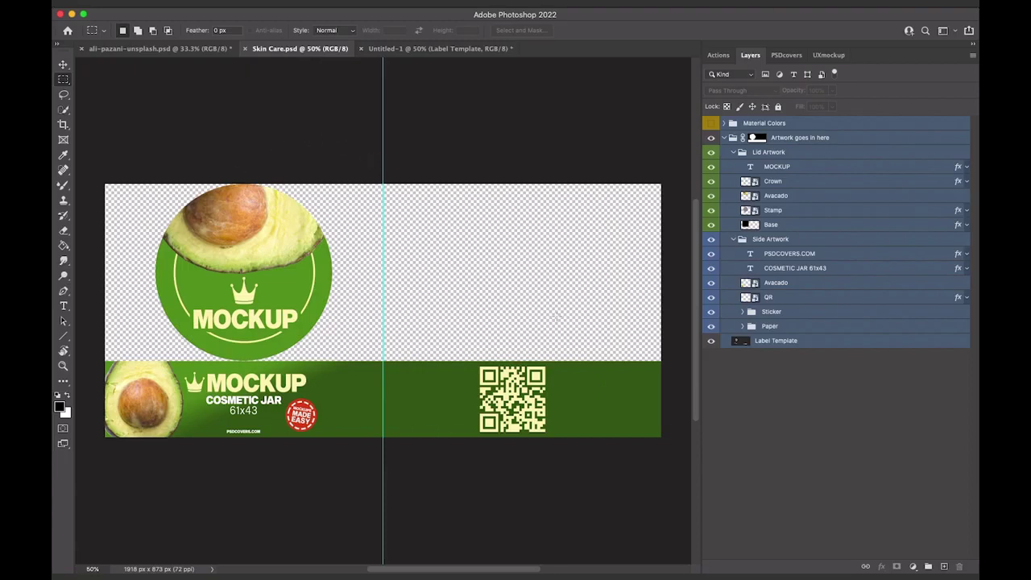
Render the avocado label onto the tin jar mockup with a Semi-Gloss finish.
click(786, 55)
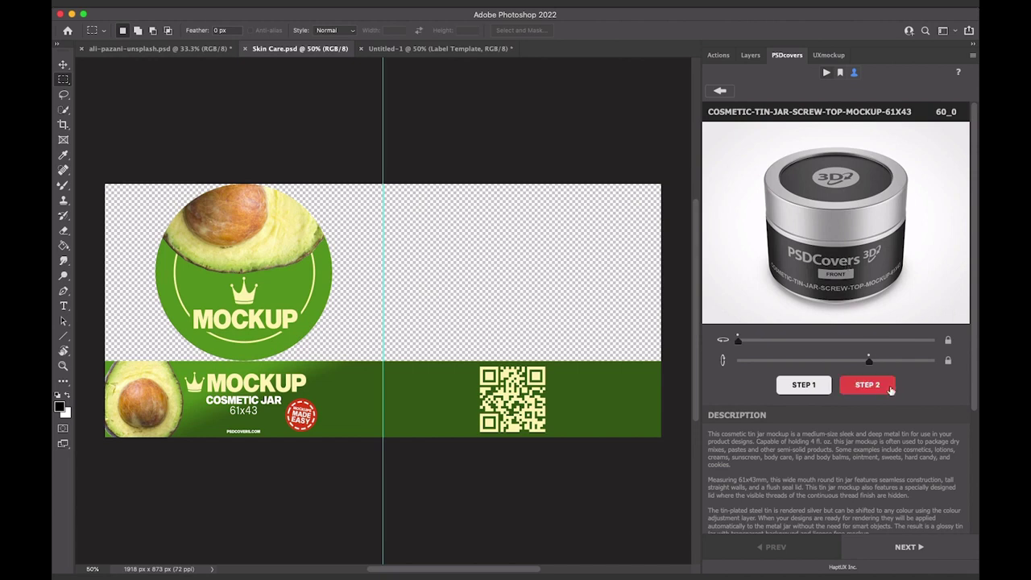
click(867, 385)
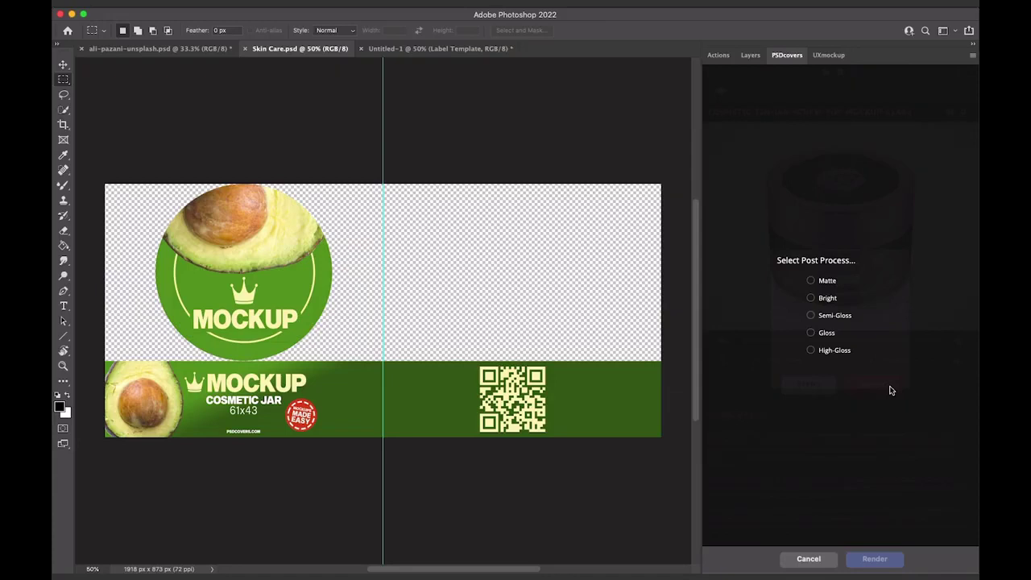
click(841, 317)
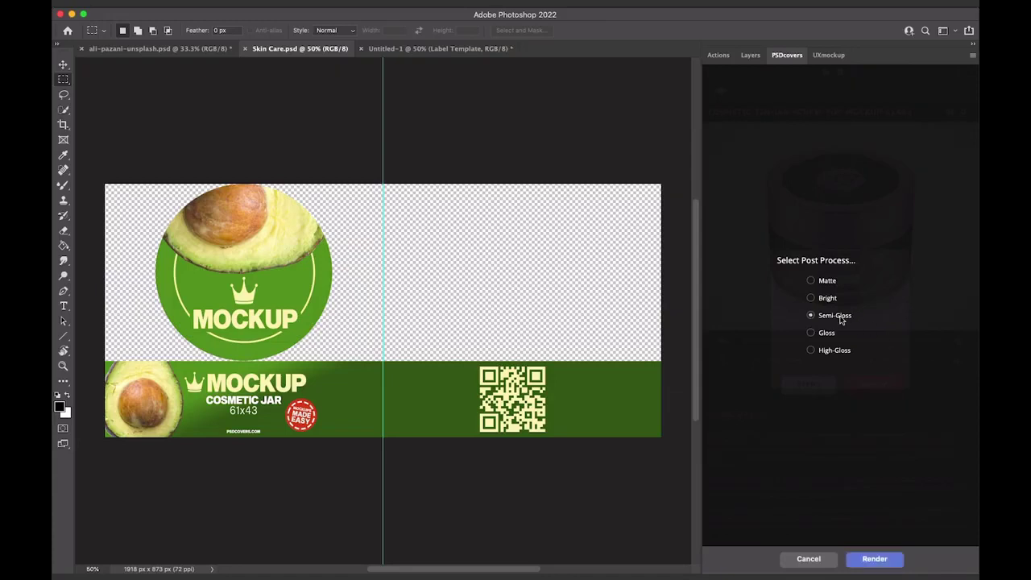
click(894, 560)
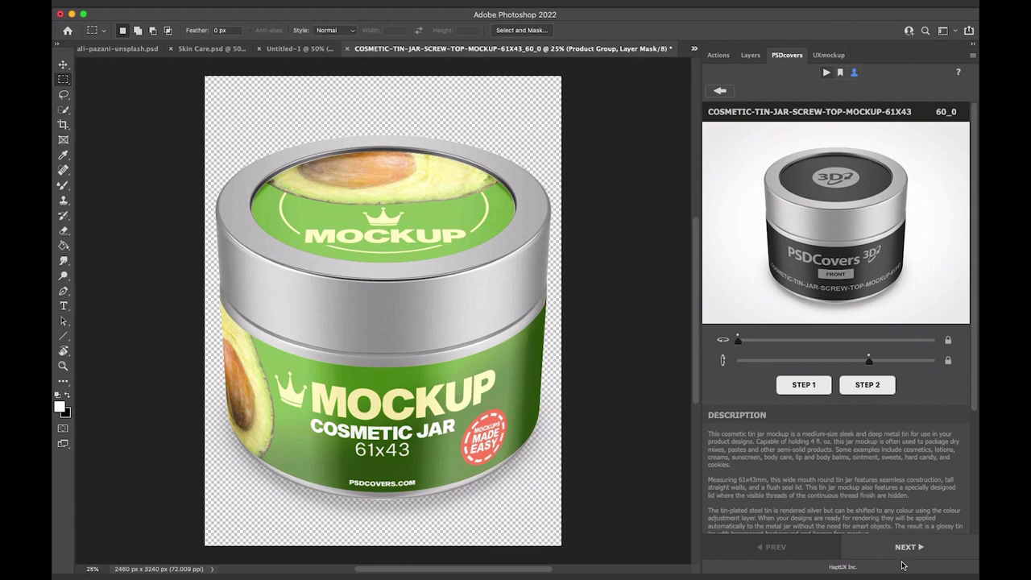
Compare the Light Setup groups and settle on Light Setup 01 lighting.
click(750, 55)
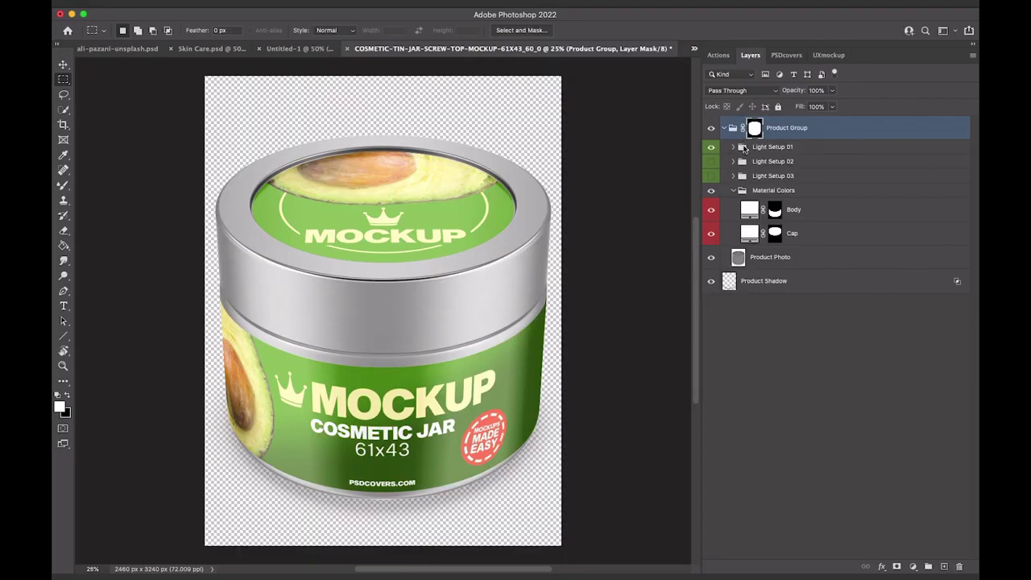
click(744, 148)
click(711, 161)
click(711, 176)
click(711, 147)
click(711, 176)
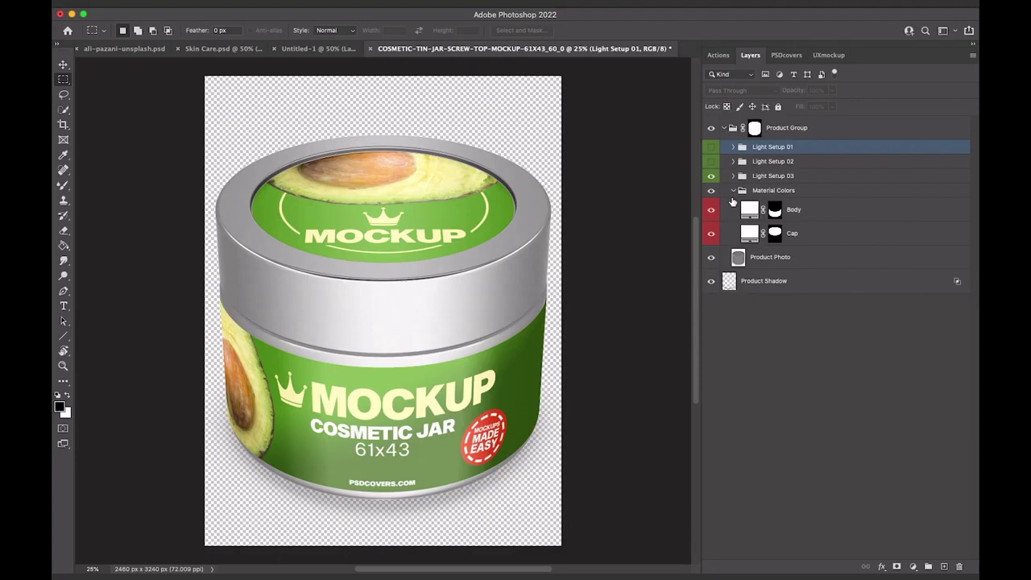
click(711, 176)
click(711, 147)
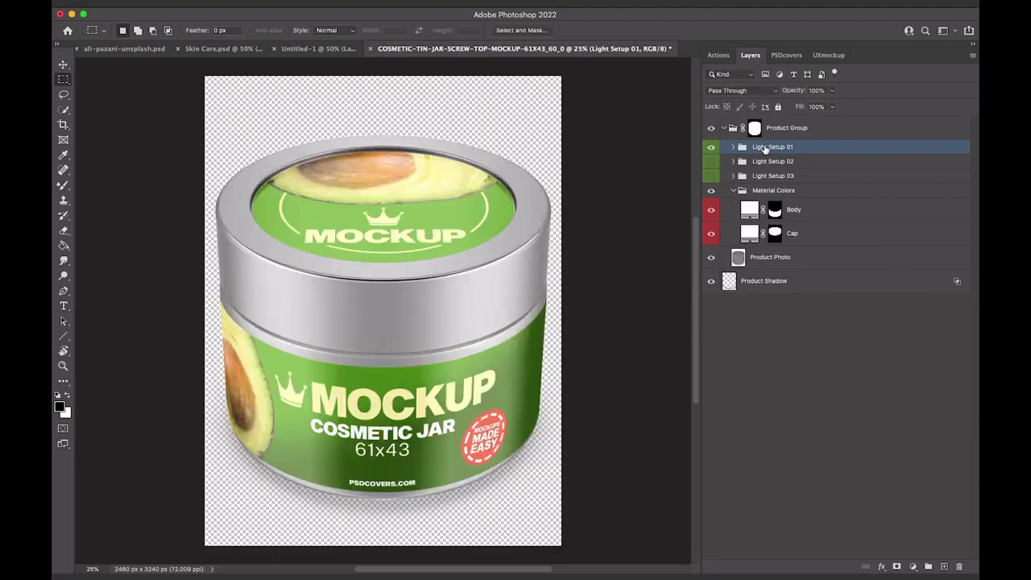
click(753, 212)
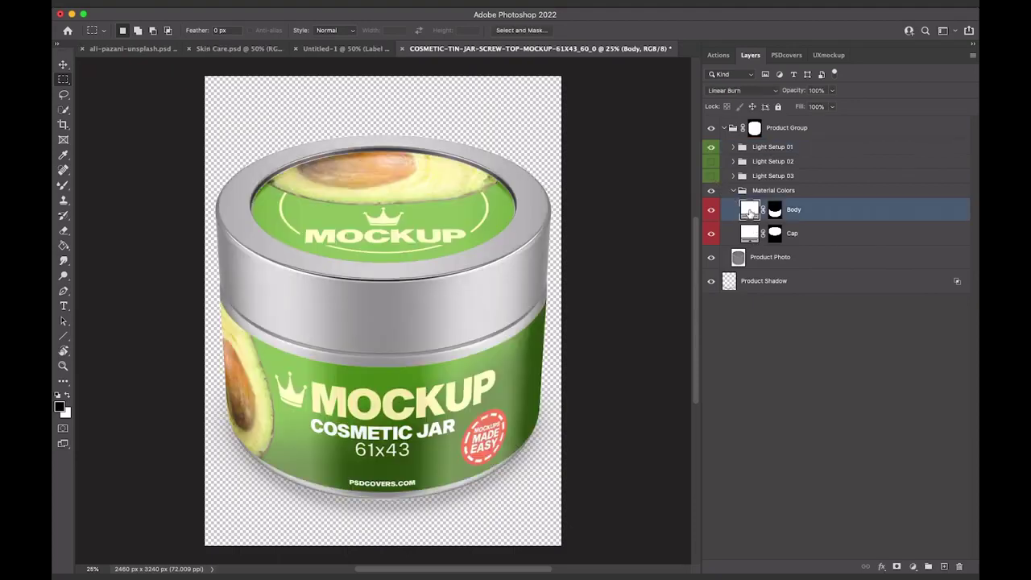
Fill the jar's Body and Cap layers with light green #abd285.
double_click(749, 211)
text(abd)
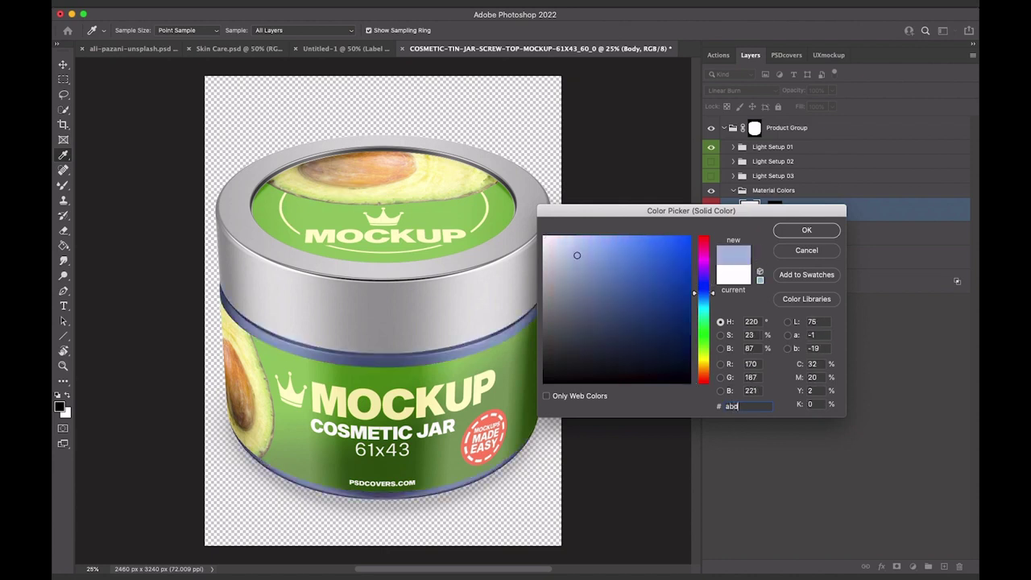
text(286)
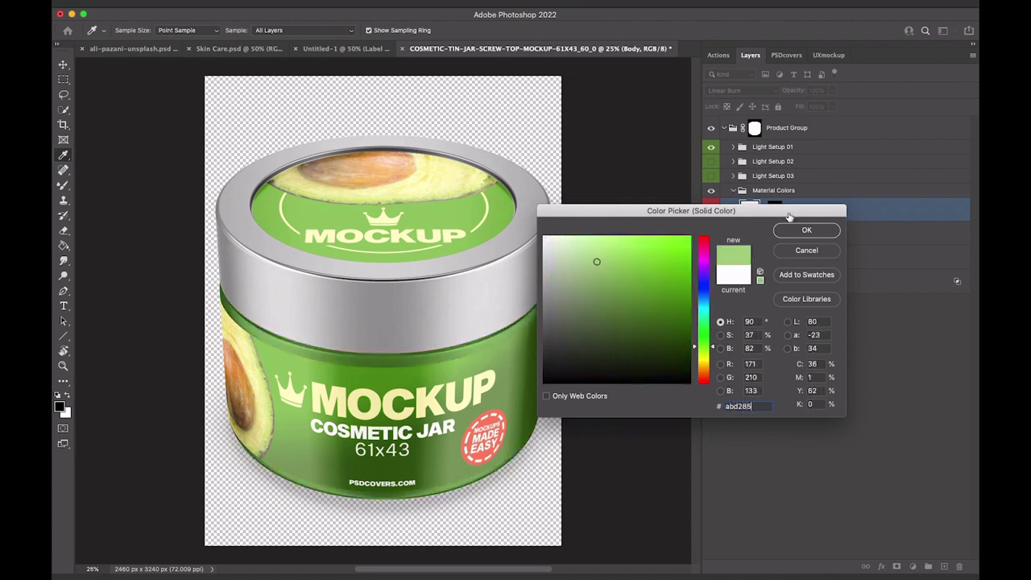
click(789, 231)
double_click(749, 235)
text(abd285)
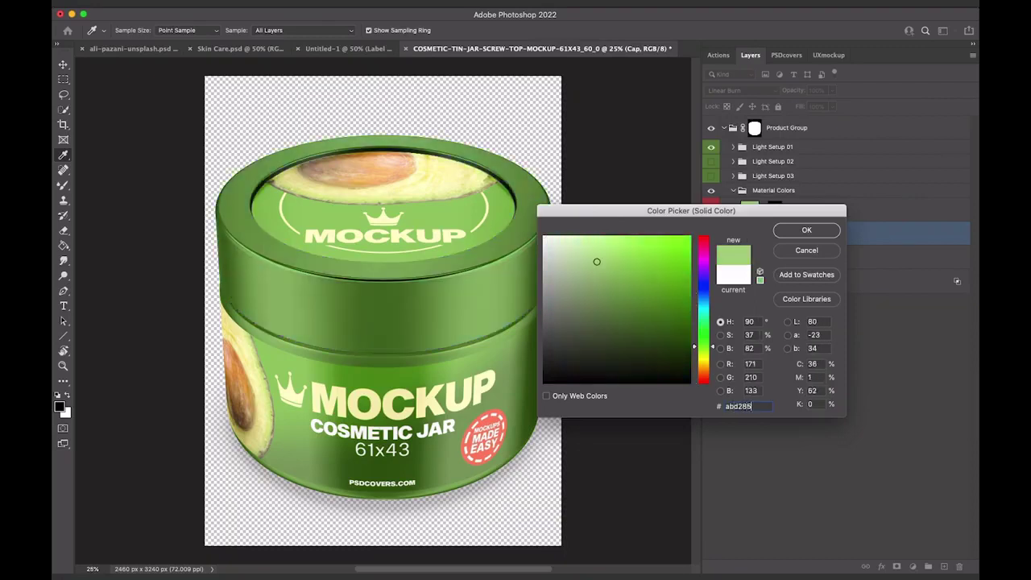
key(Return)
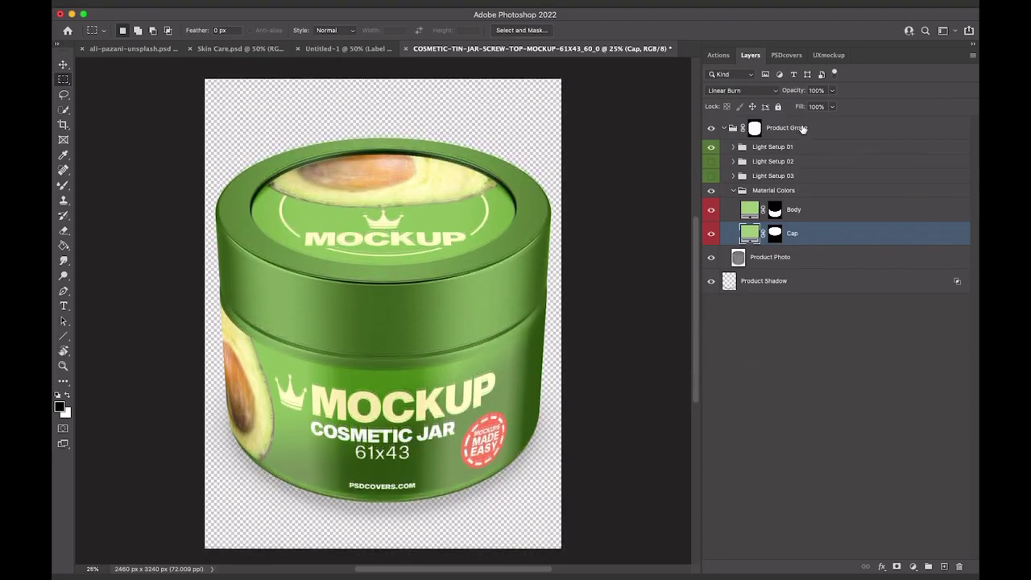
Convert Product Group through Product Shadow into one smart object named 'Skin Care'.
click(793, 131)
shift+click(814, 281)
right_click(814, 282)
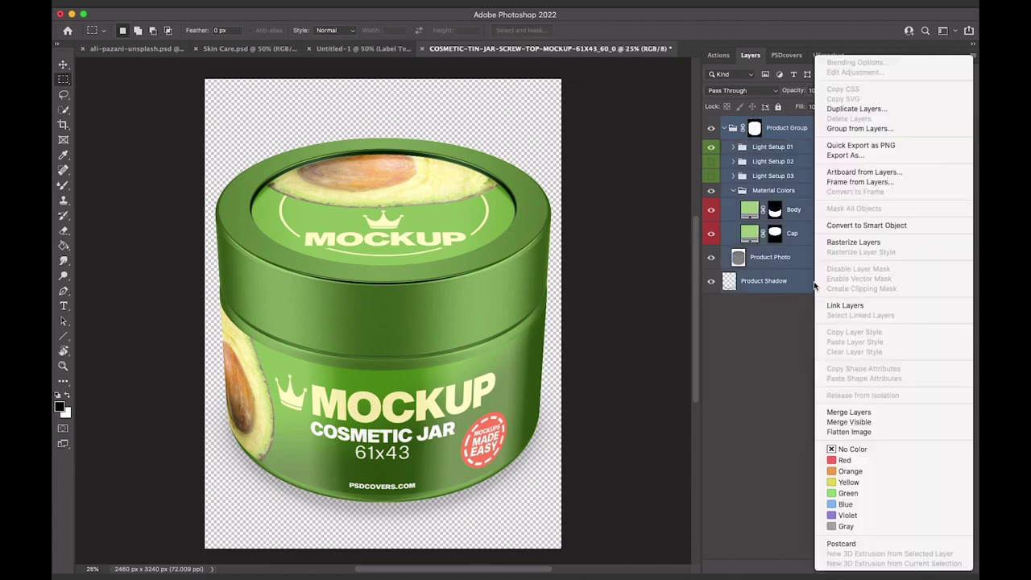
click(871, 225)
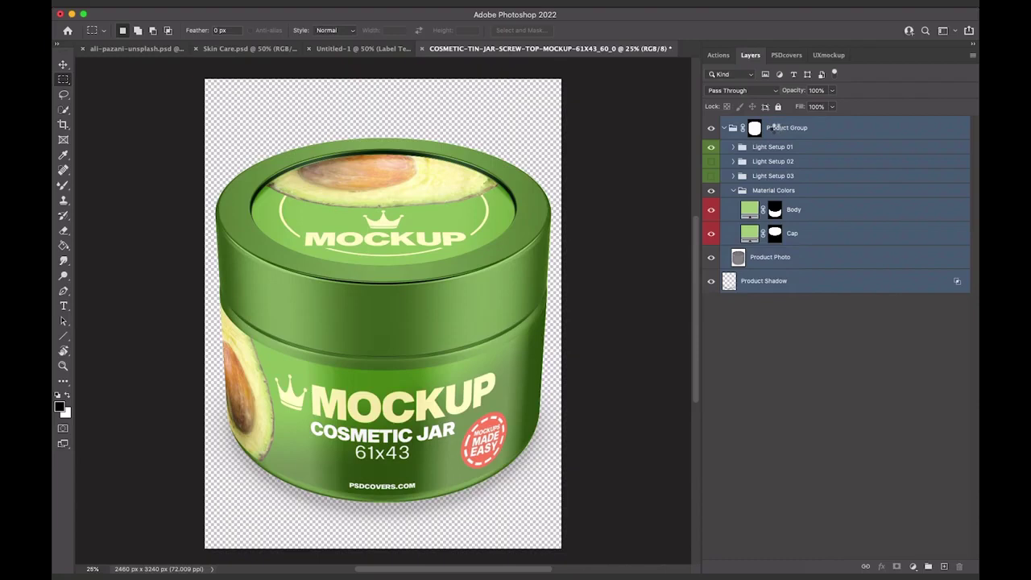
double_click(776, 129)
text(Skin Care)
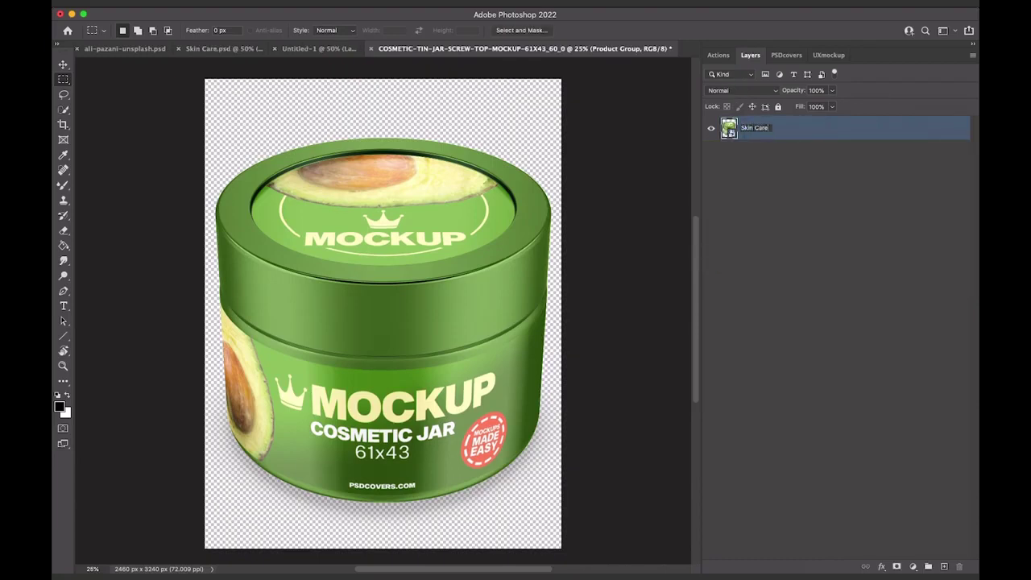
key(Return)
Drag the Skin Care jar into the ali-pazani-unsplash hair advert and start Free Transform.
drag(729, 128, 381, 322)
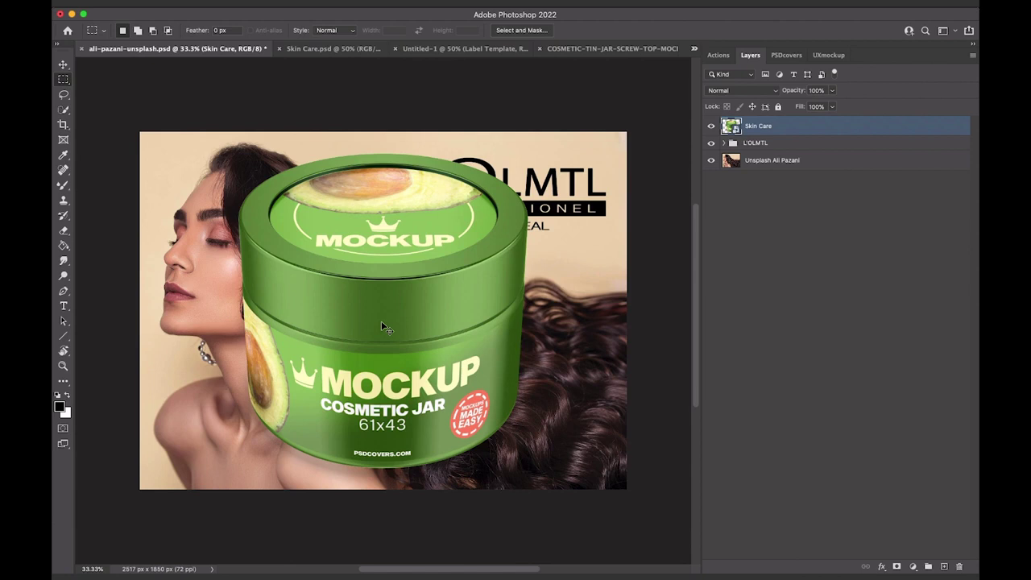
key(ctrl+t)
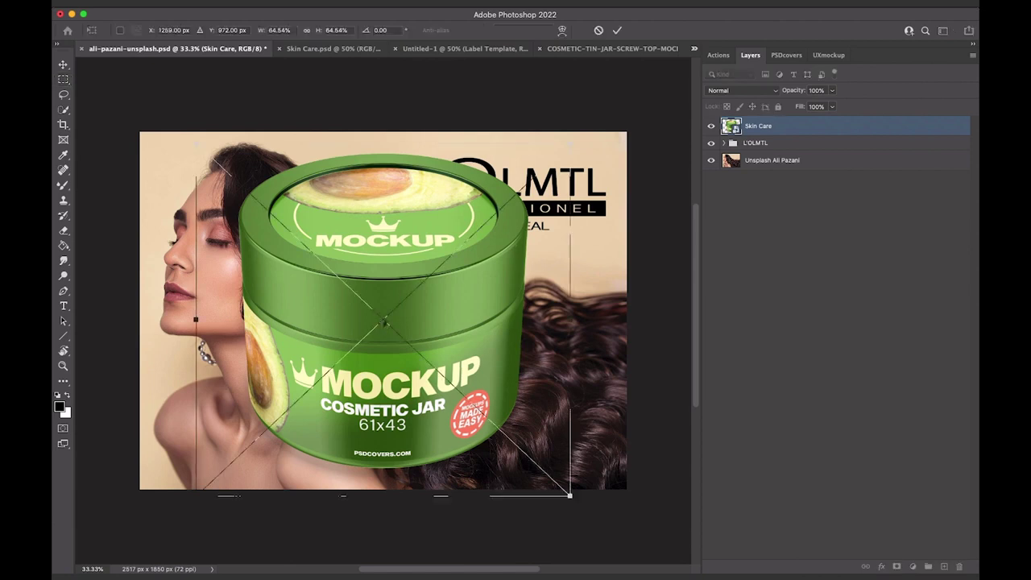